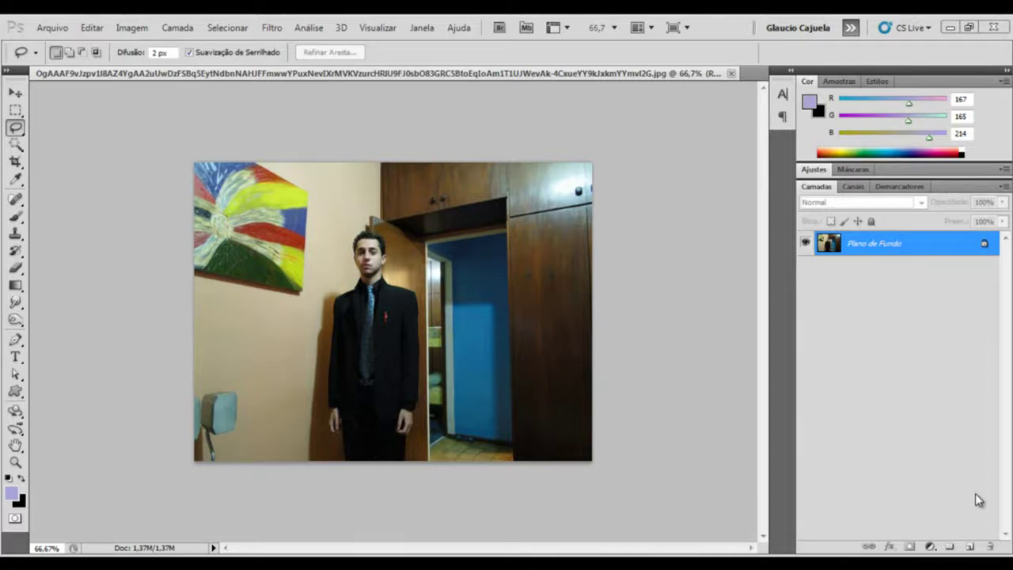
Colourise the photo with Hue/Saturation at hue 28 and saturation 11 for a faint sepia tint
click(129, 29)
mouse_move(227, 105)
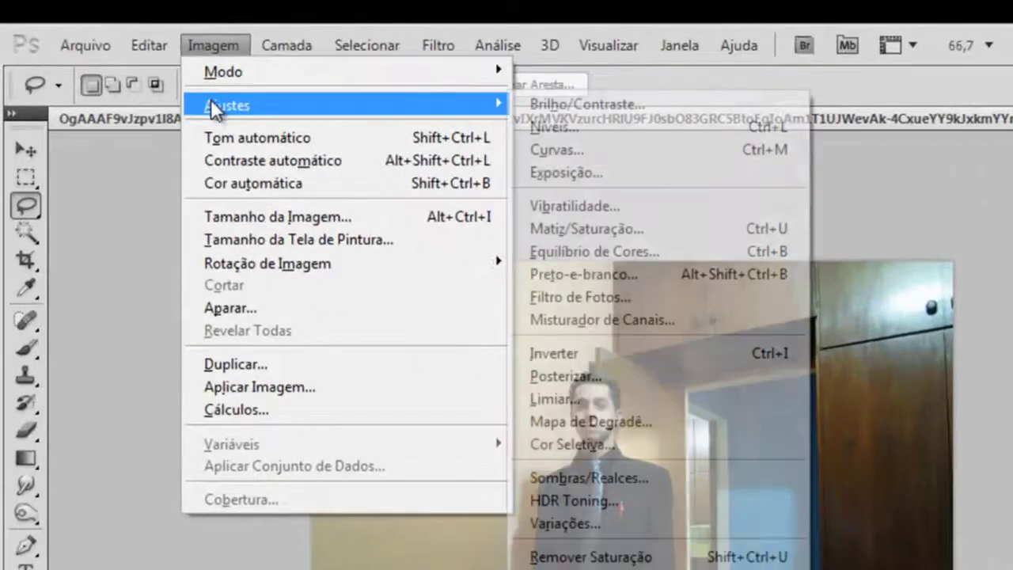
click(633, 232)
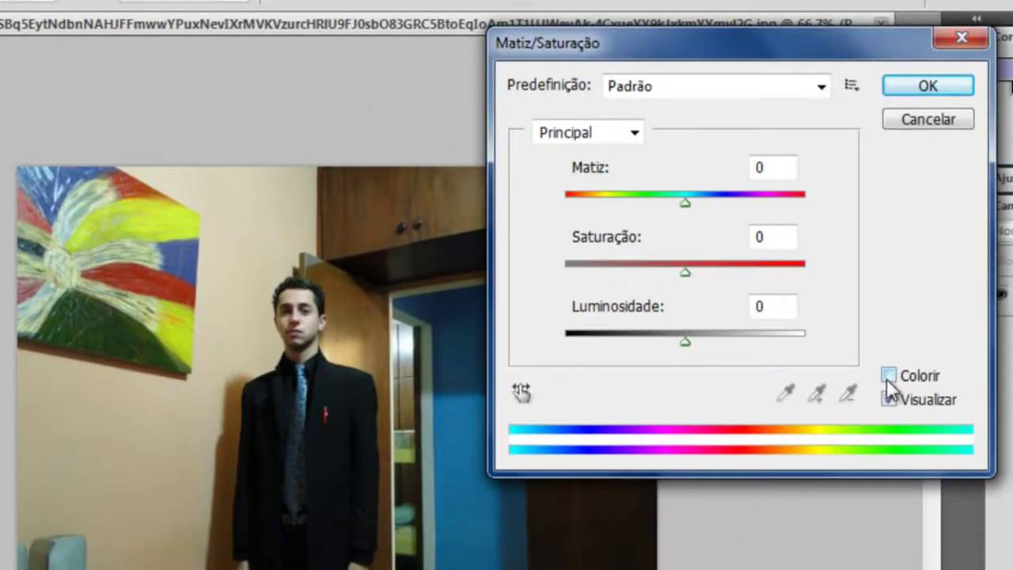
click(888, 375)
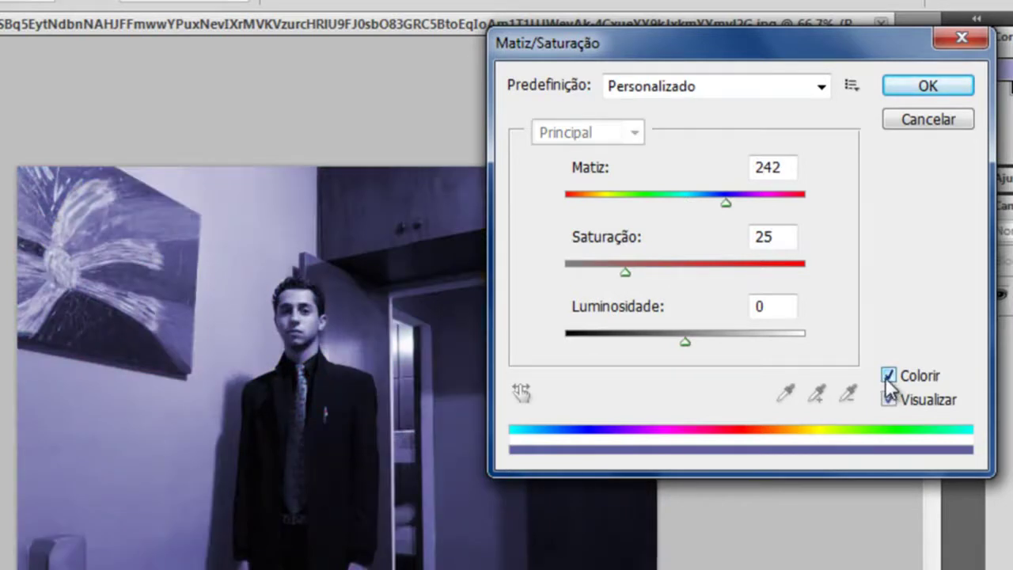
drag(788, 167, 744, 165)
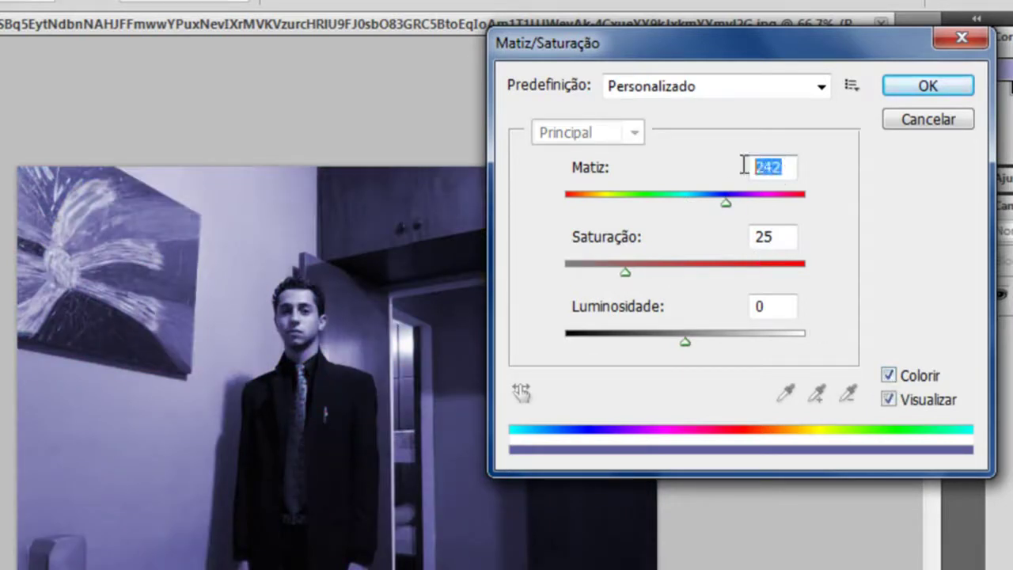
text(28)
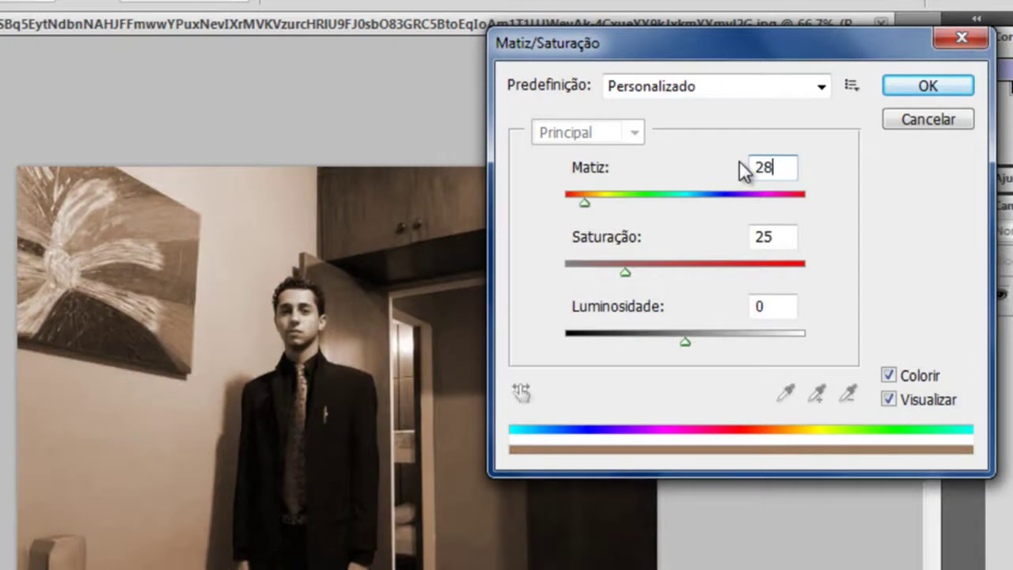
drag(795, 236, 762, 242)
text(11)
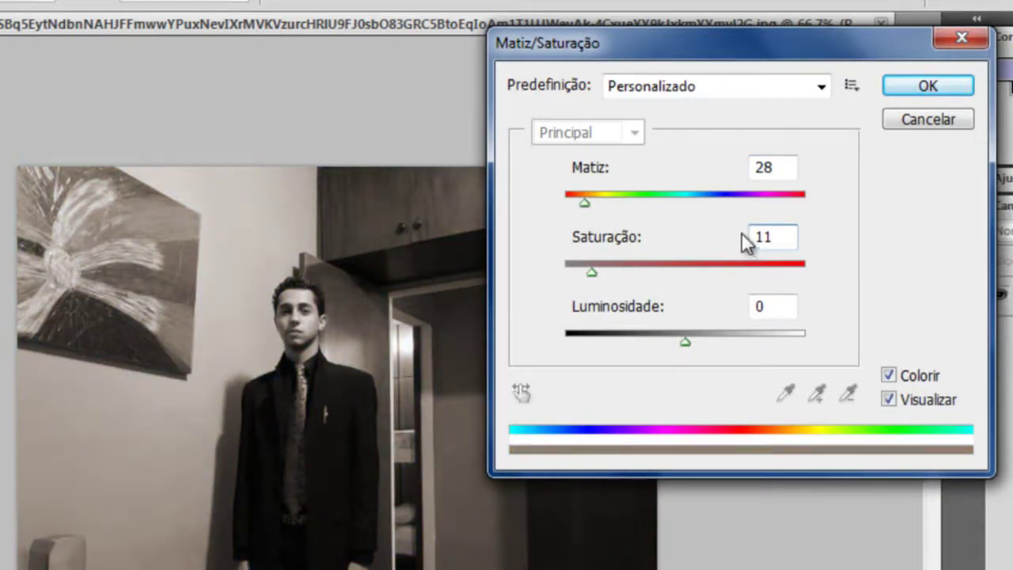
click(887, 88)
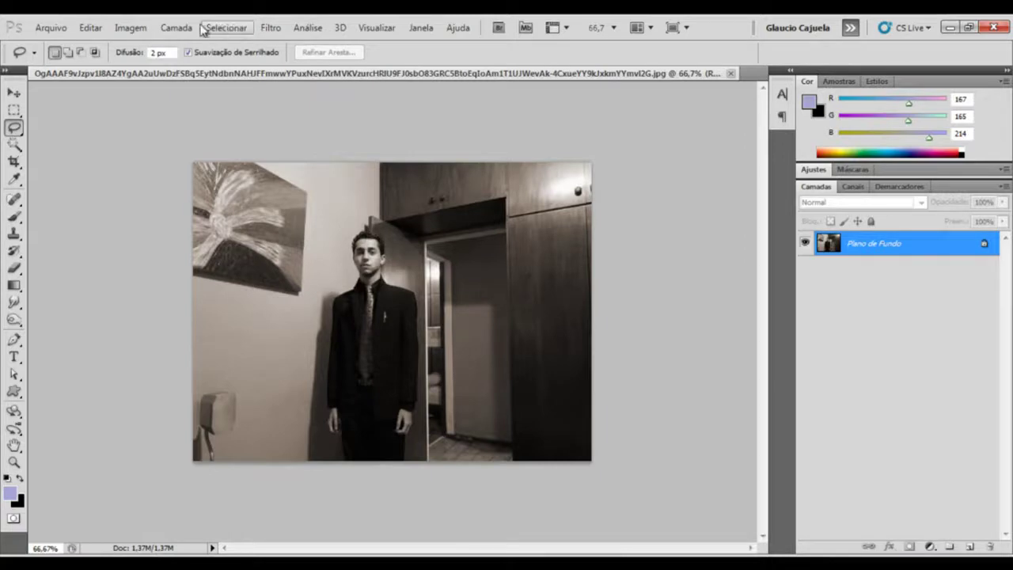
Apply Levels with output levels 35/222 and input levels 14/201 to fade the sepia photo
click(143, 29)
mouse_move(203, 95)
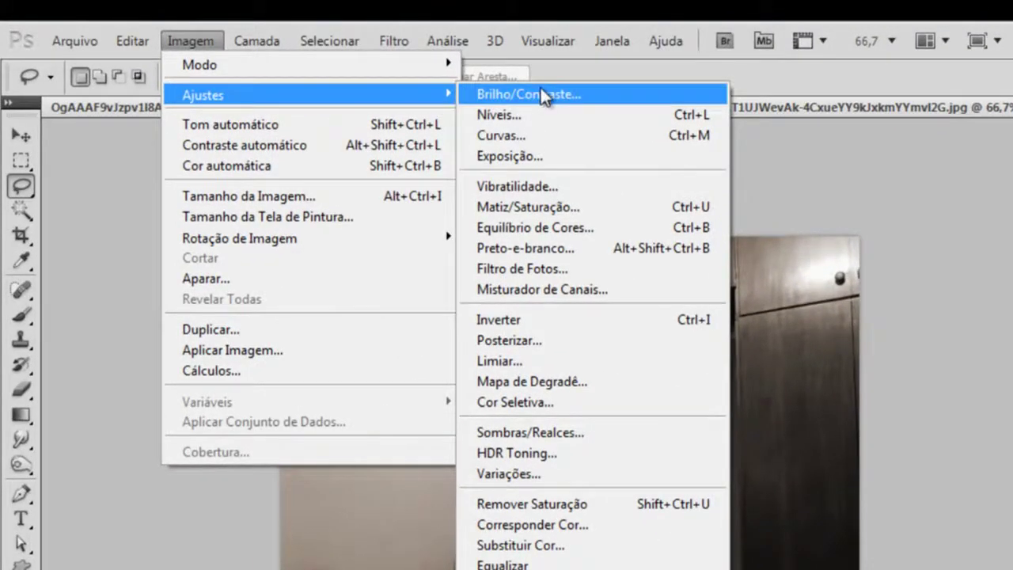
click(533, 120)
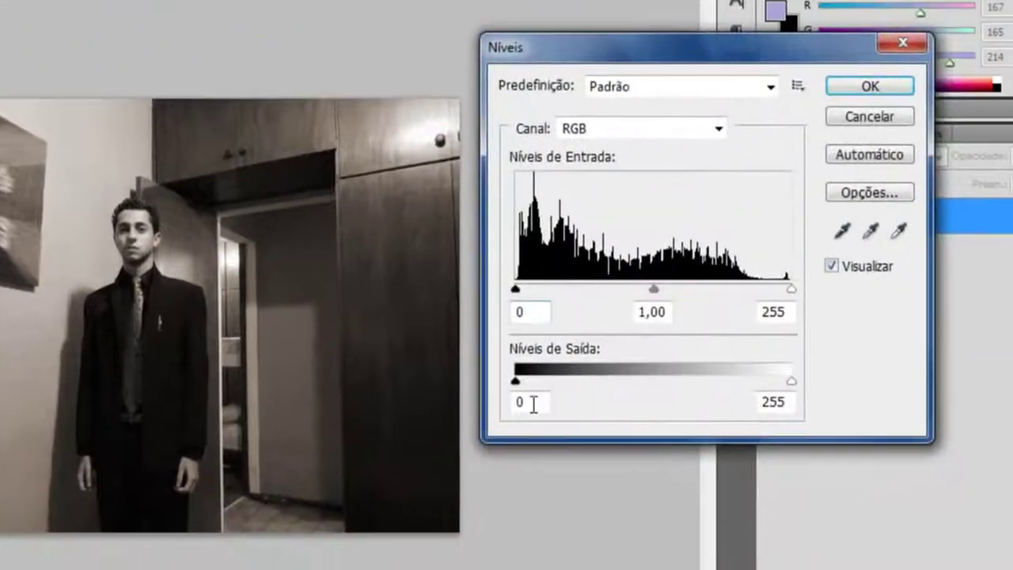
drag(516, 381, 553, 379)
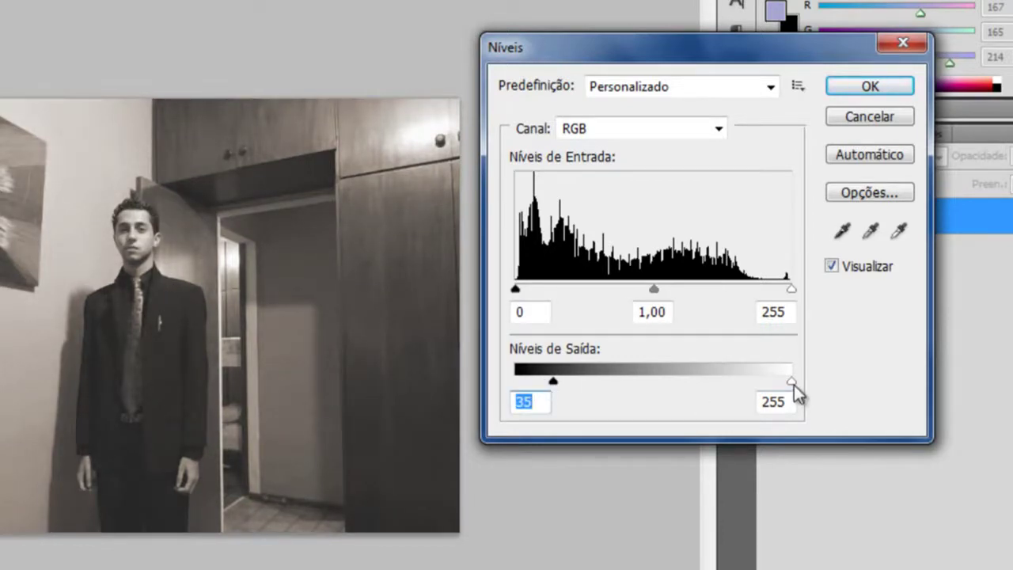
drag(788, 384, 763, 386)
click(756, 385)
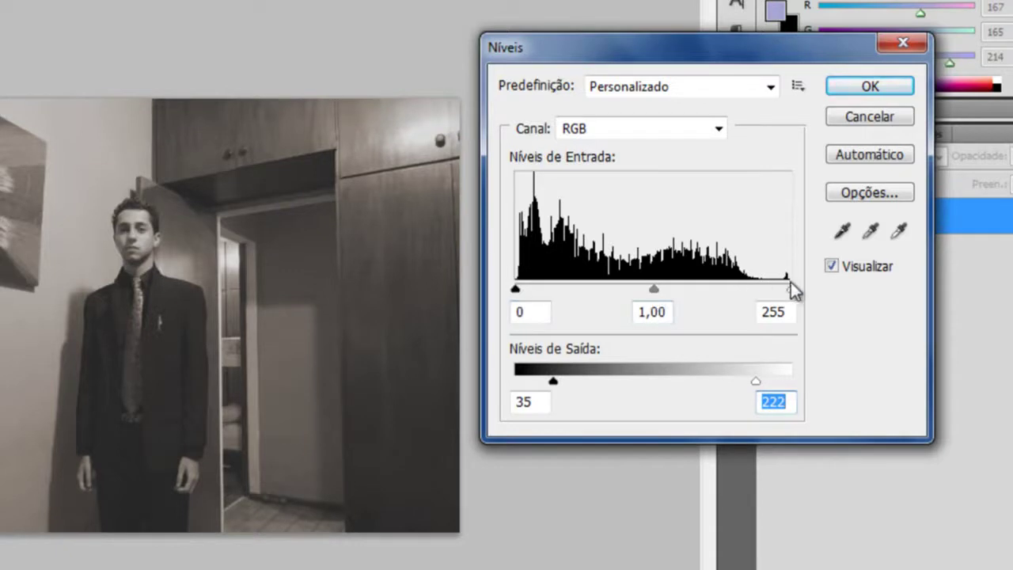
drag(790, 290, 734, 295)
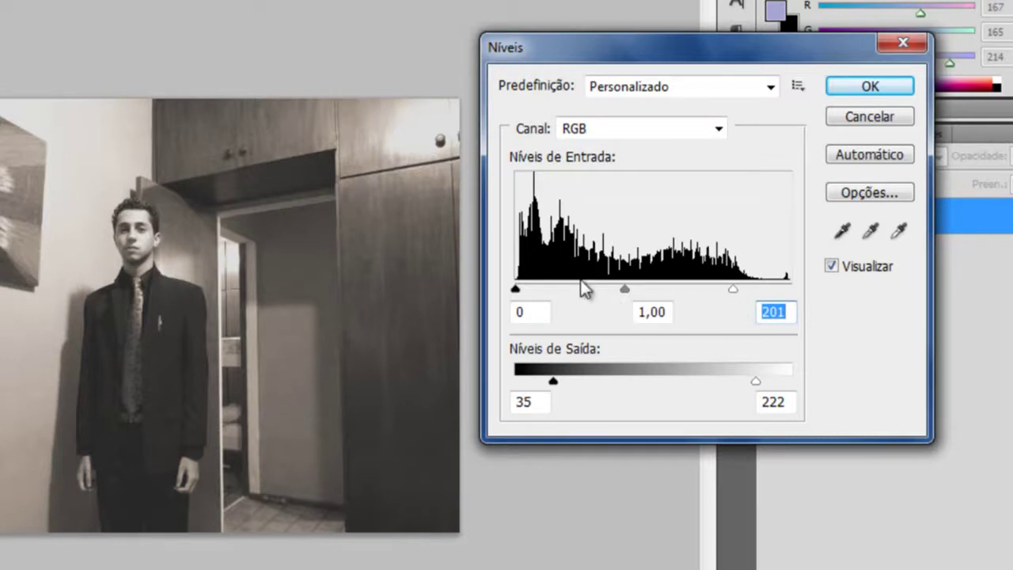
drag(516, 289, 530, 290)
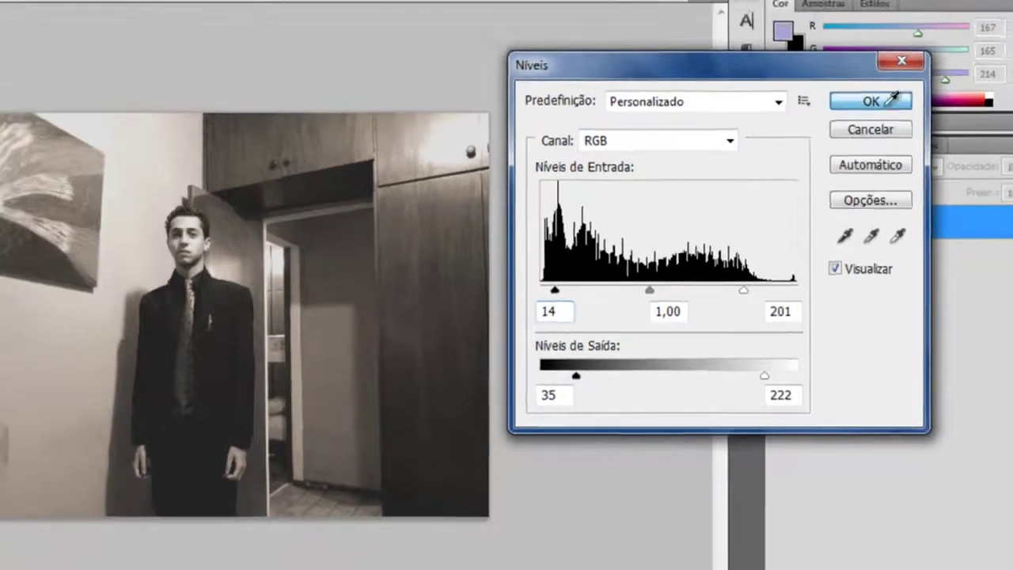
click(885, 93)
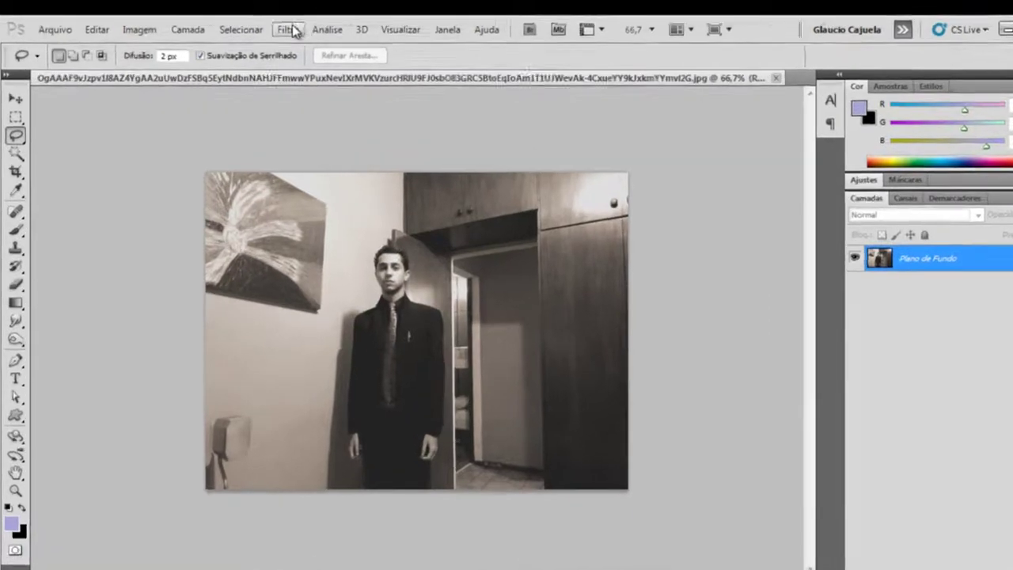
Add 3% Gaussian noise grain to the sepia photo
click(273, 27)
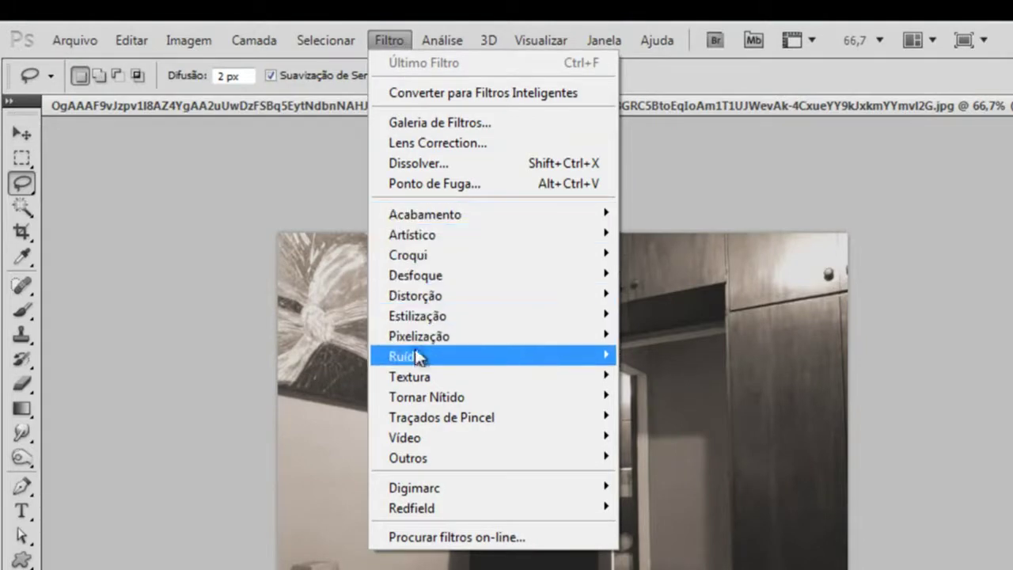
mouse_move(405, 356)
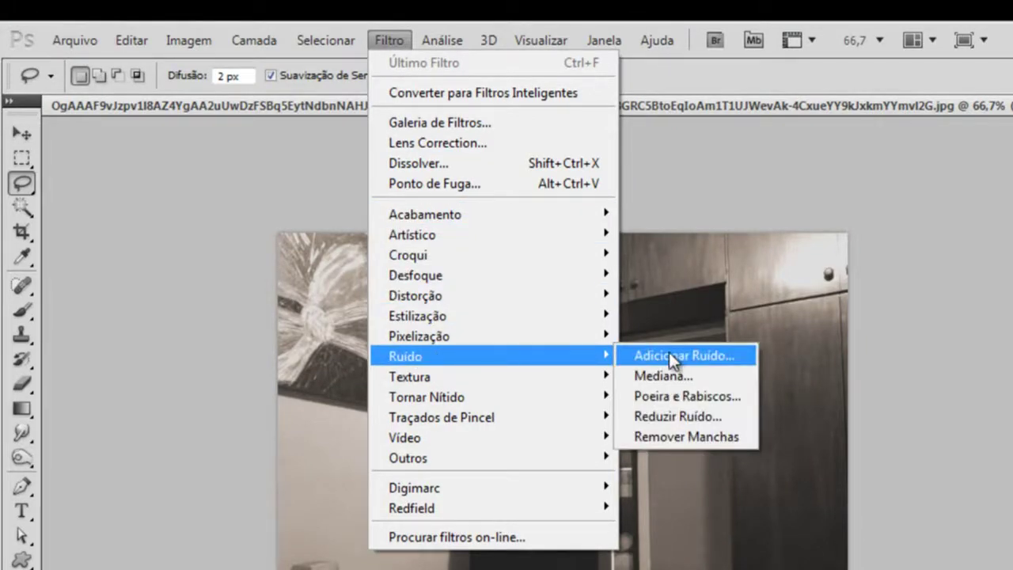
click(670, 355)
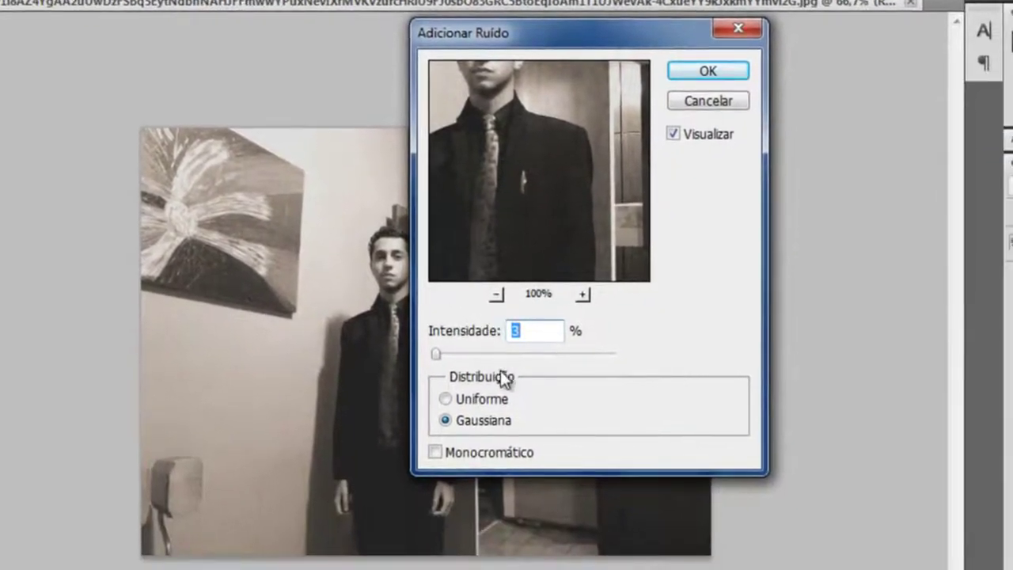
click(709, 73)
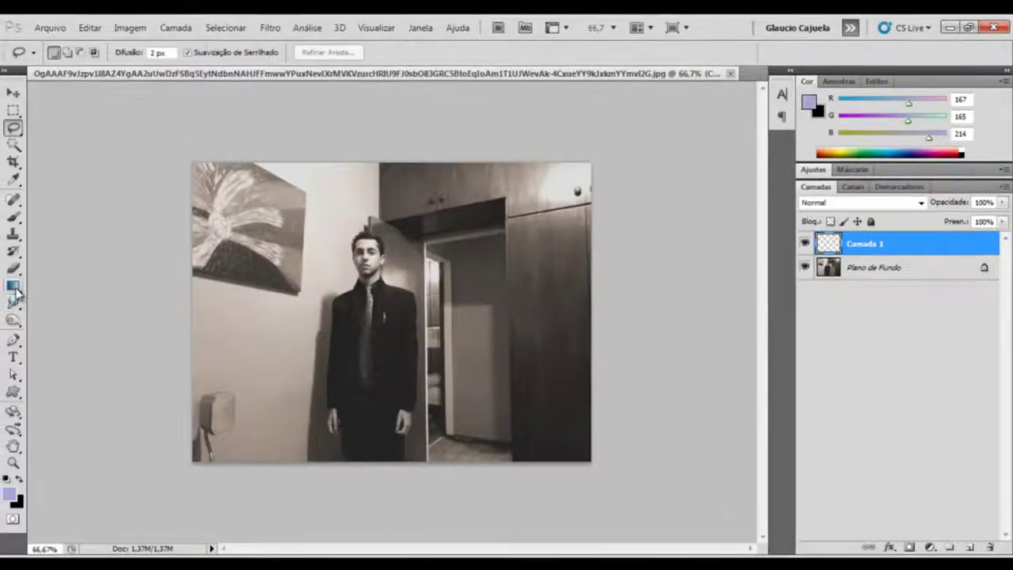
Fill Camada 1 with solid black using the Paint Bucket and a black foreground colour
click(13, 287)
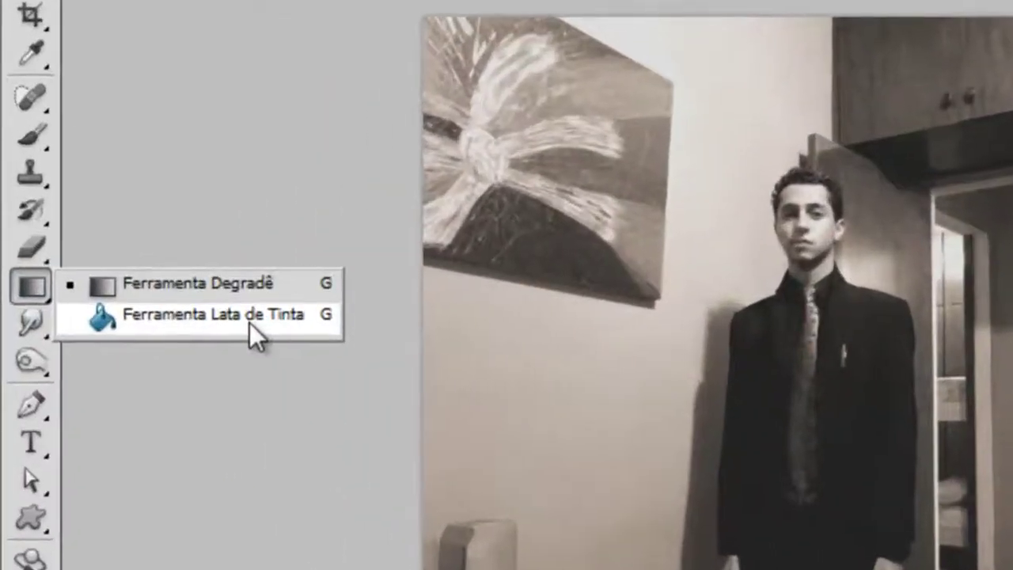
click(196, 308)
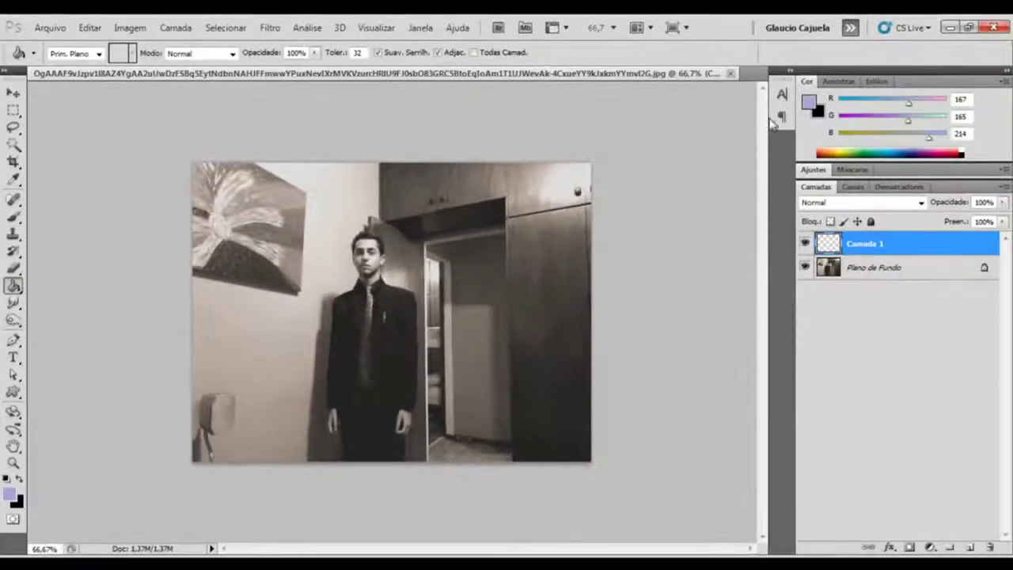
click(863, 90)
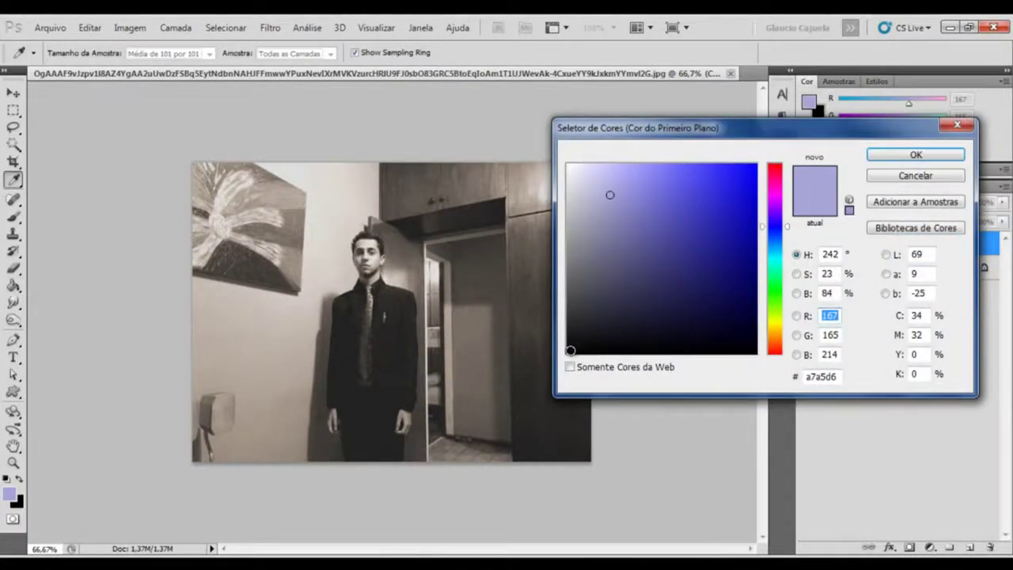
click(571, 350)
click(893, 155)
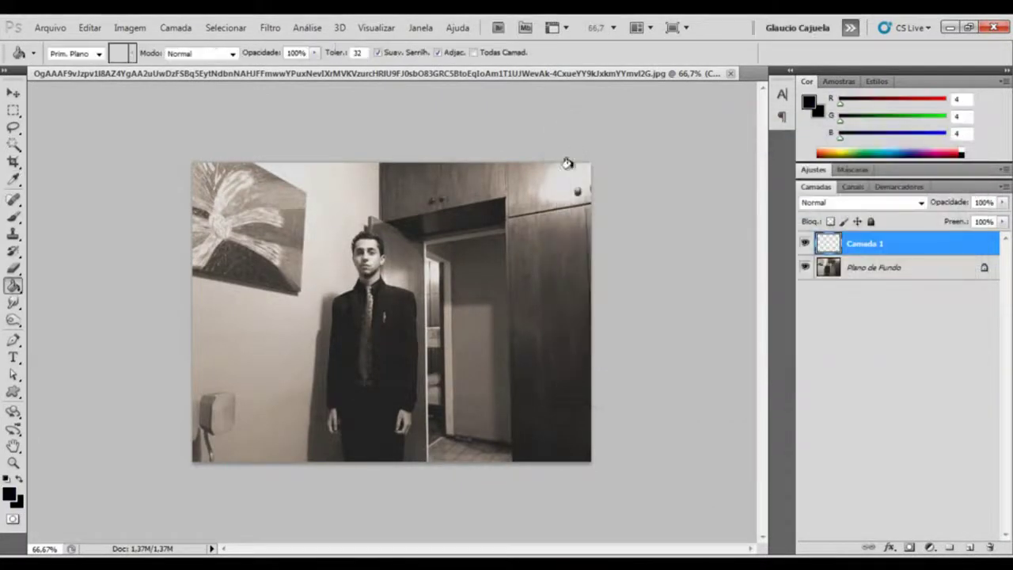
click(379, 279)
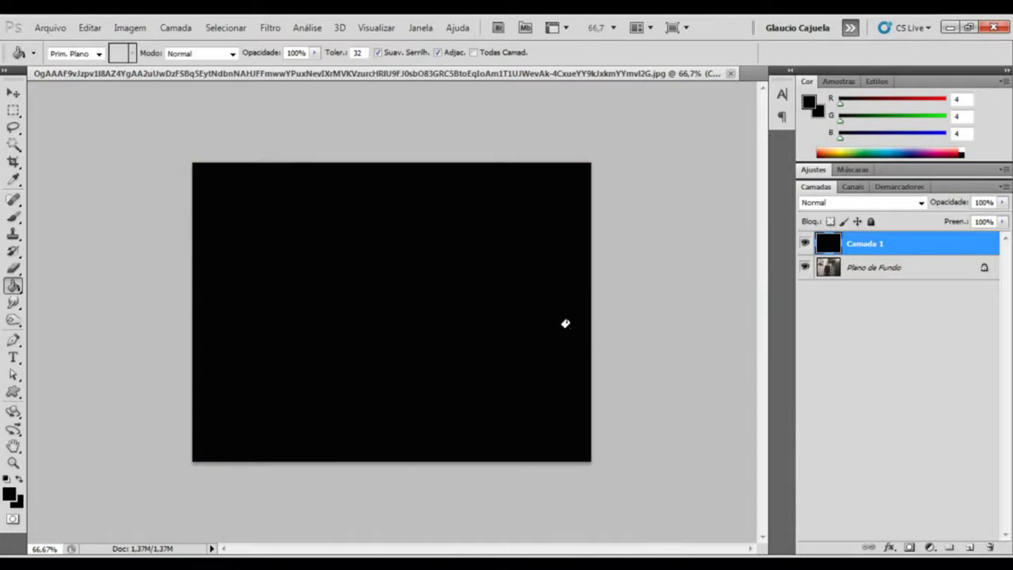
click(270, 29)
mouse_move(380, 350)
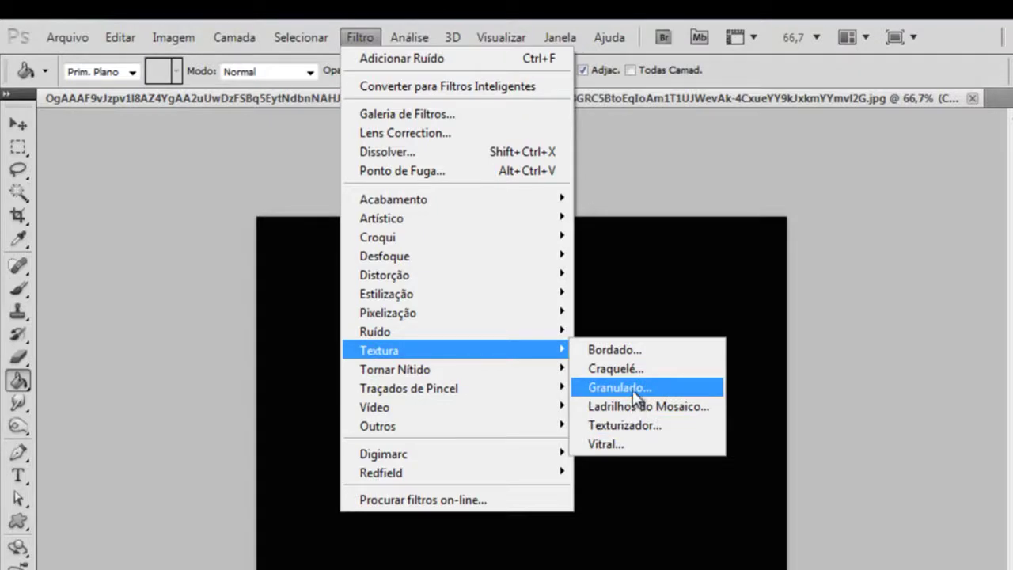
Apply the Granulado filter as Vertical grain with intensity 70 and contrast 63 to the black layer
click(632, 389)
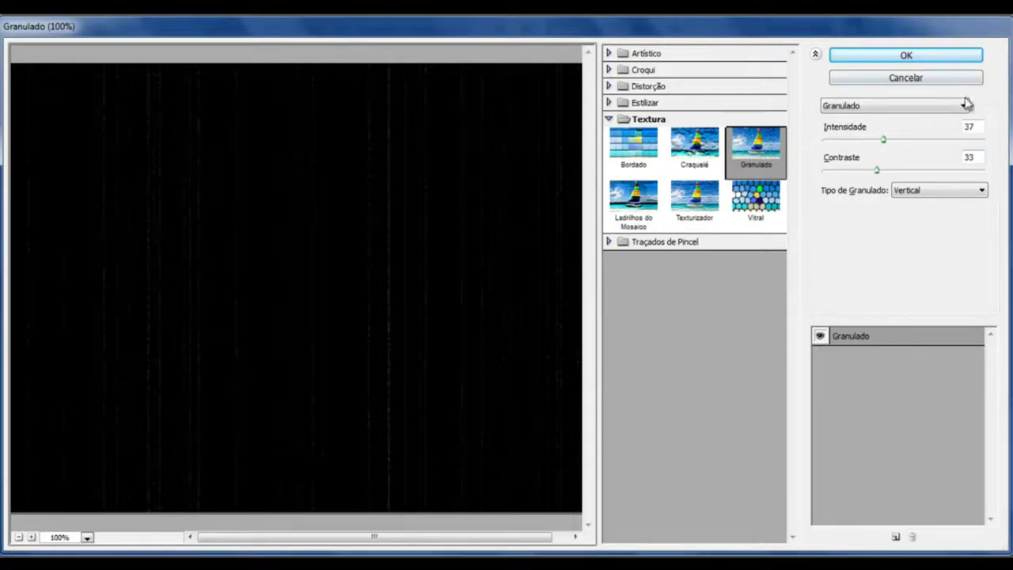
click(970, 127)
text(70)
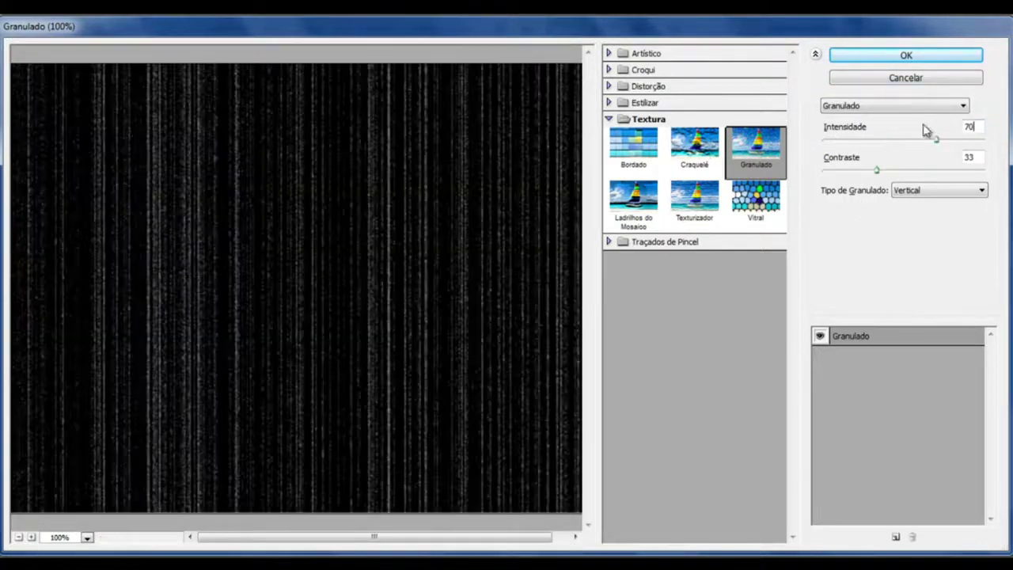
click(979, 157)
text(63)
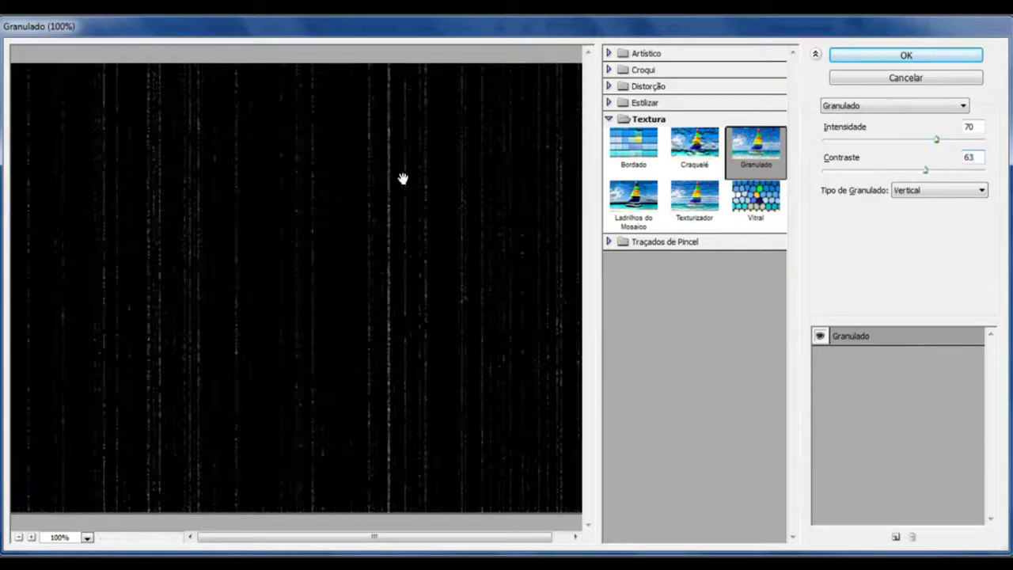
click(910, 55)
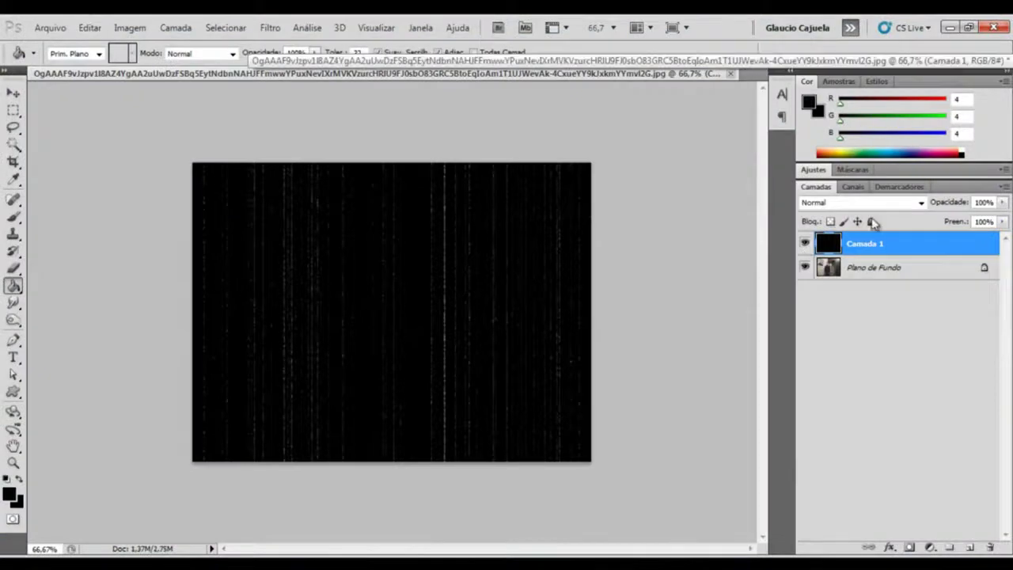
click(920, 203)
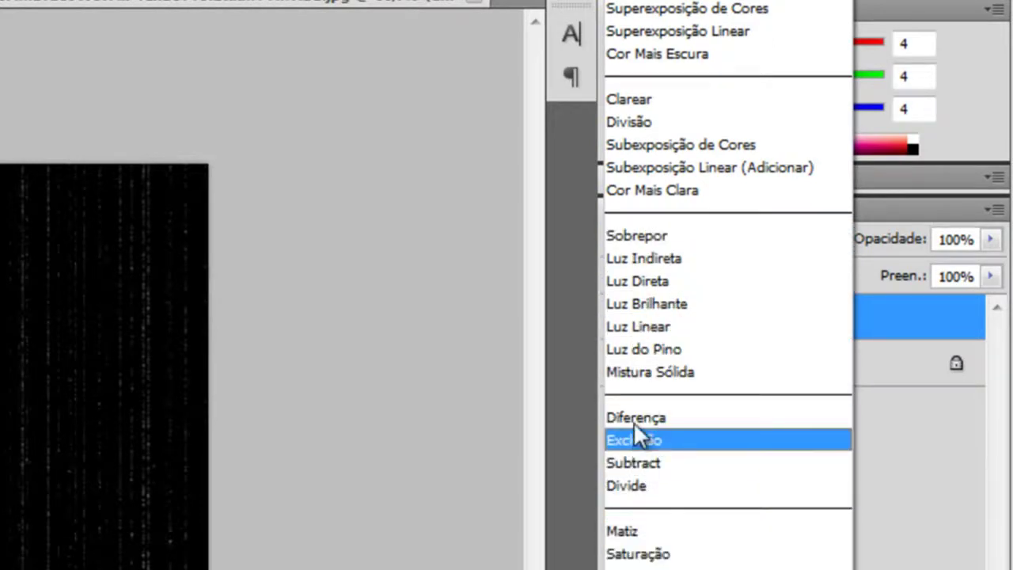
Set Camada 1 to Divisão blend mode at 84% opacity
click(640, 129)
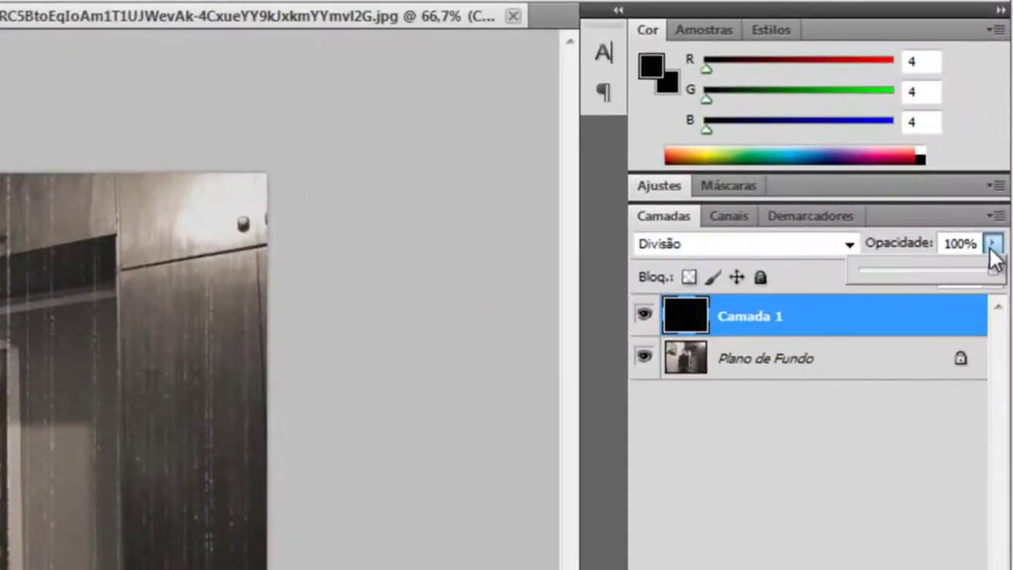
drag(1002, 202, 1003, 221)
drag(991, 267, 962, 269)
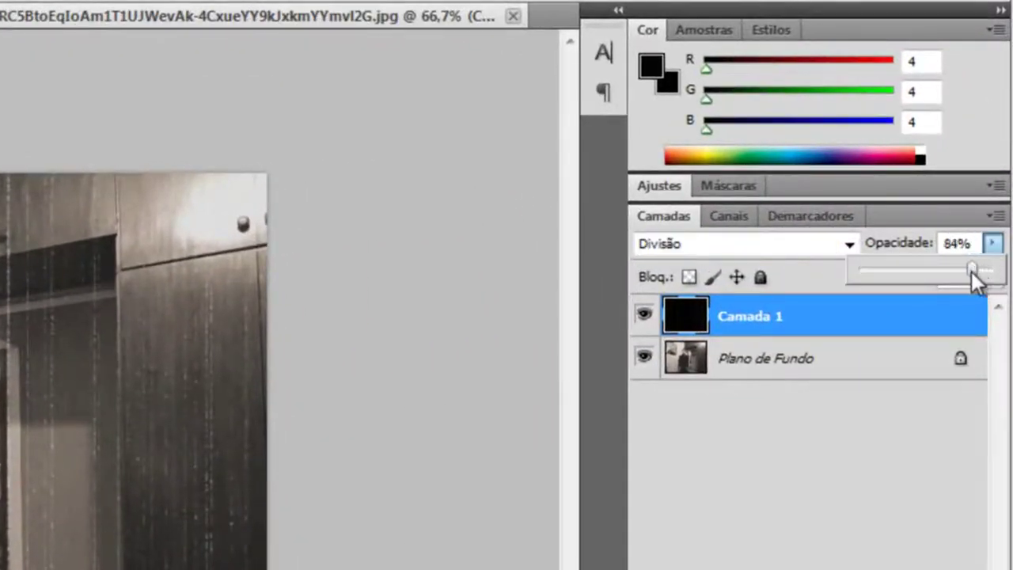